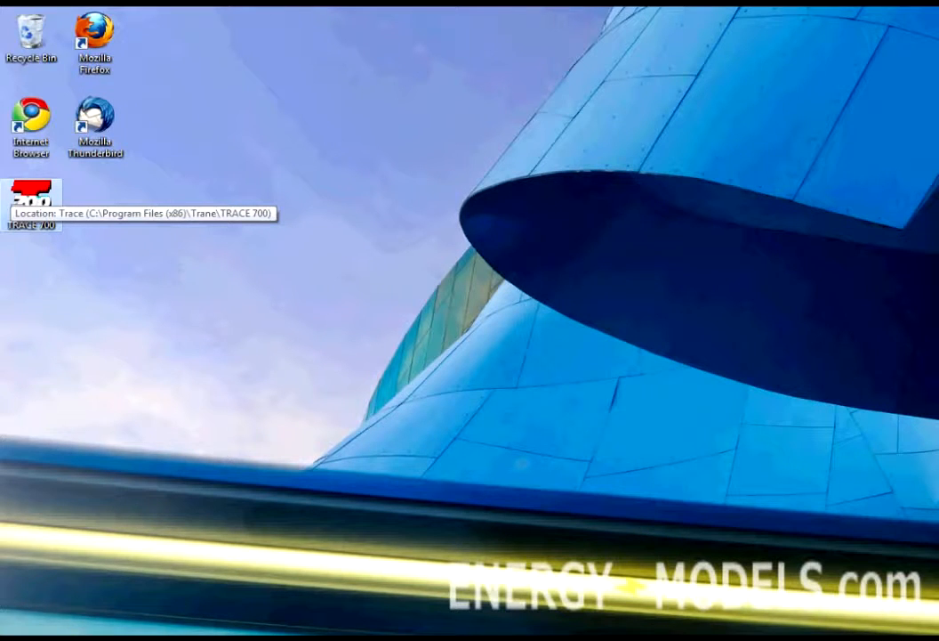
- Launch TRACE 700 and open the existing project LEtutorial.trc from the Trace 700 Projects folder
double_click(31, 200)
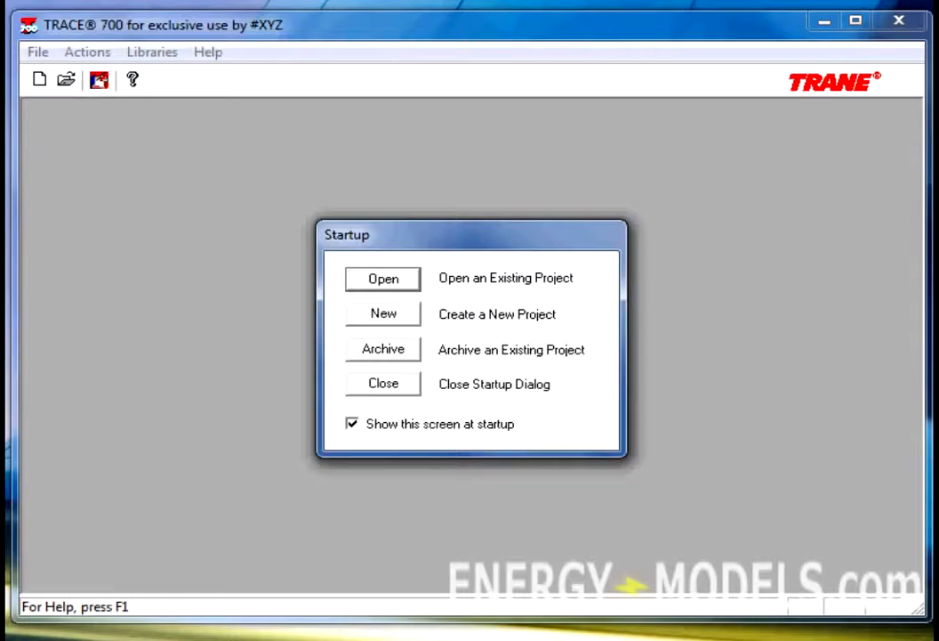
key("Return")
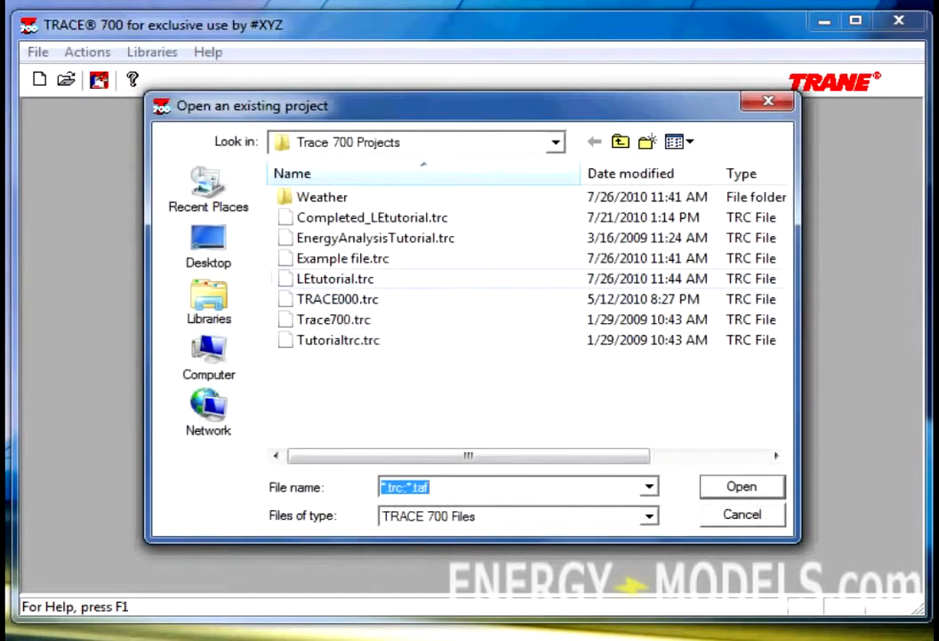
double_click(335, 279)
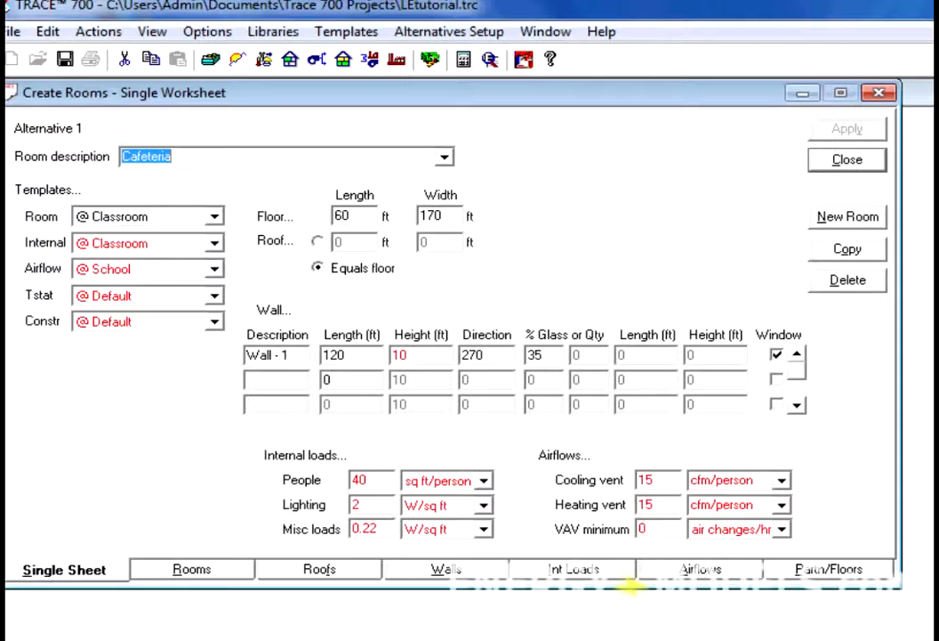
- Review the Cafeteria room's general room, roof and wall inputs
left_click(200, 569)
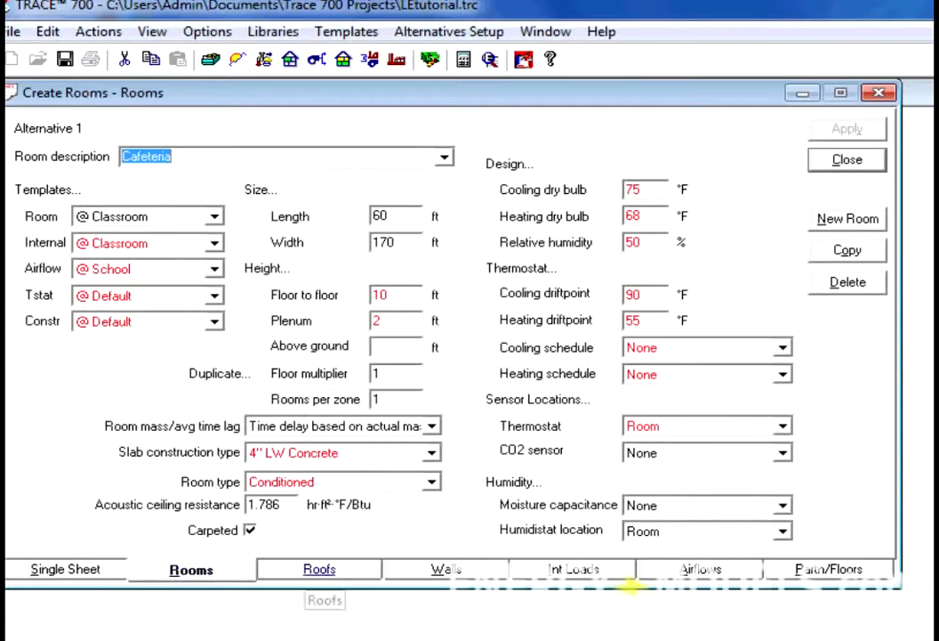
left_click(319, 570)
left_click(446, 569)
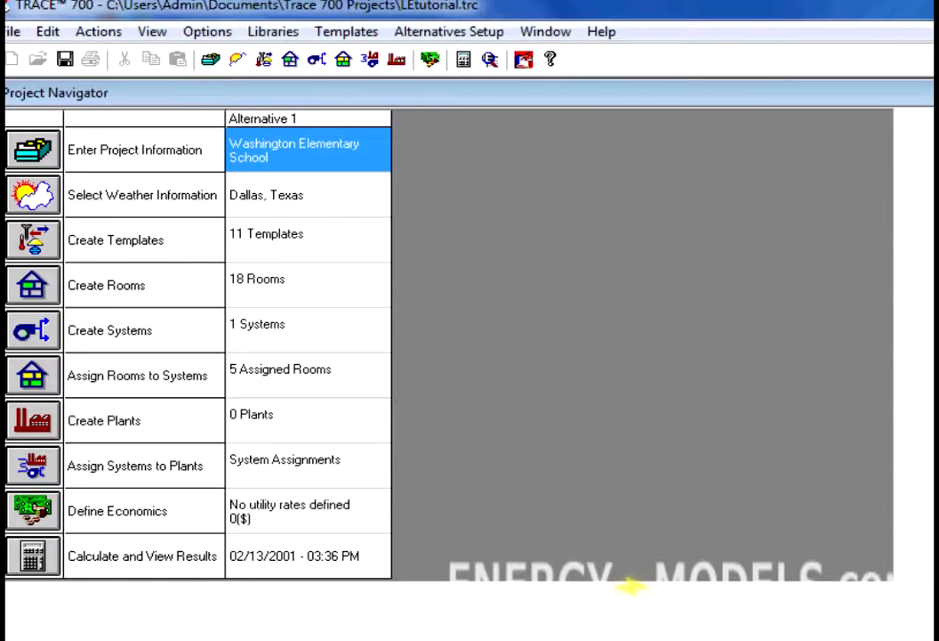
- Review and accept the project information, and set the weather location to Fort Lewis, Washington
left_click(32, 149)
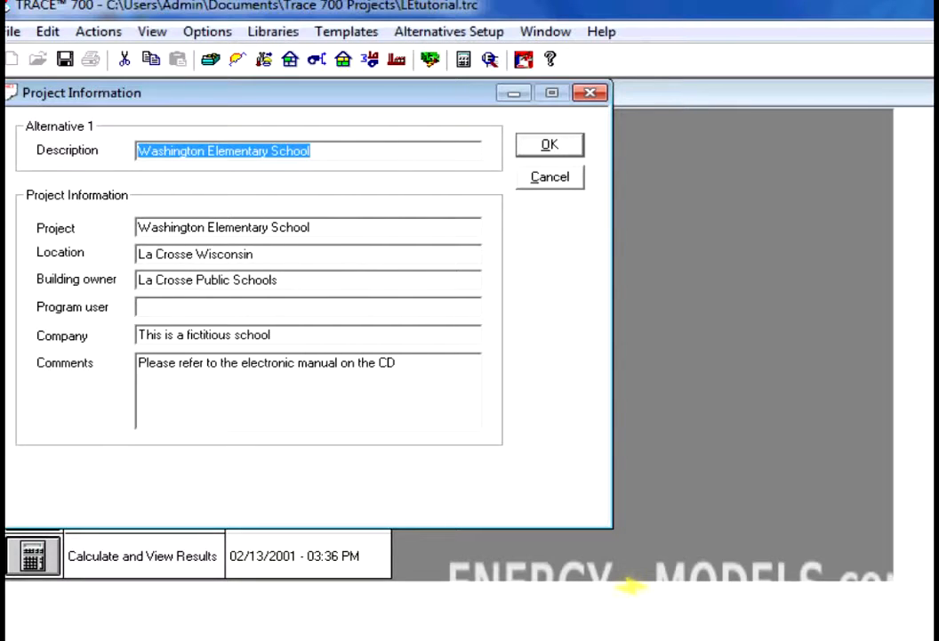
left_click(550, 145)
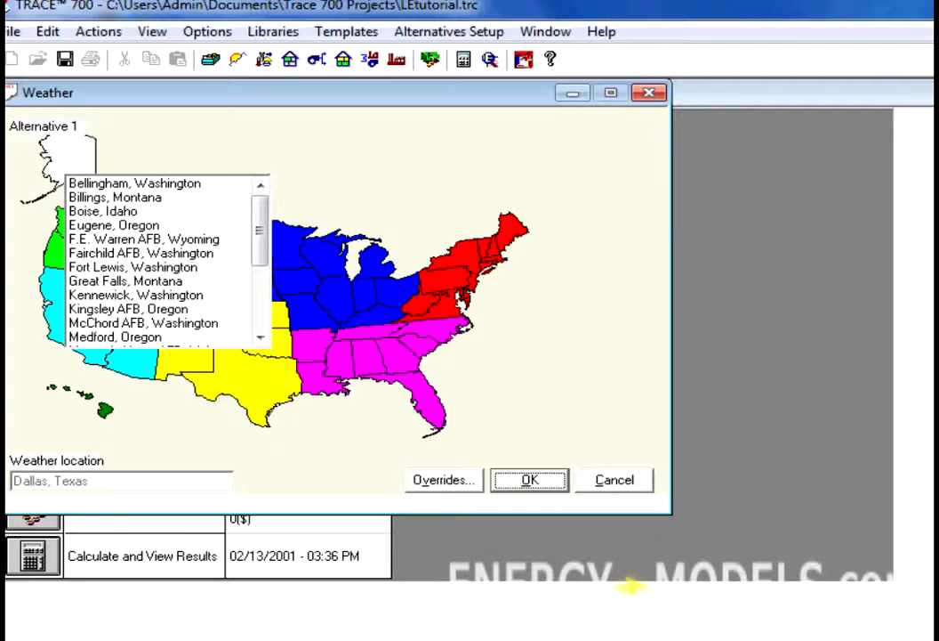
left_click(132, 267)
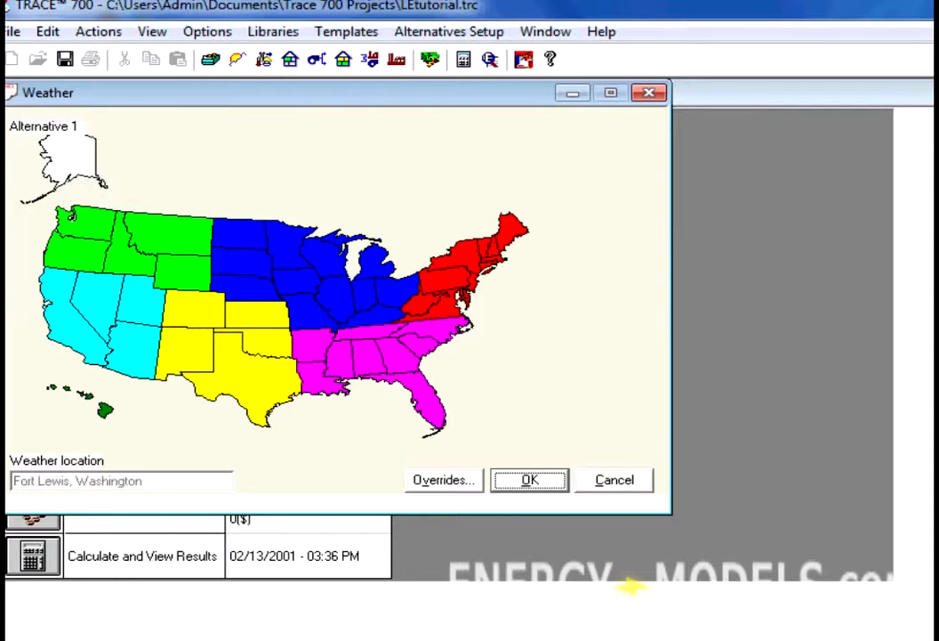
left_click(530, 480)
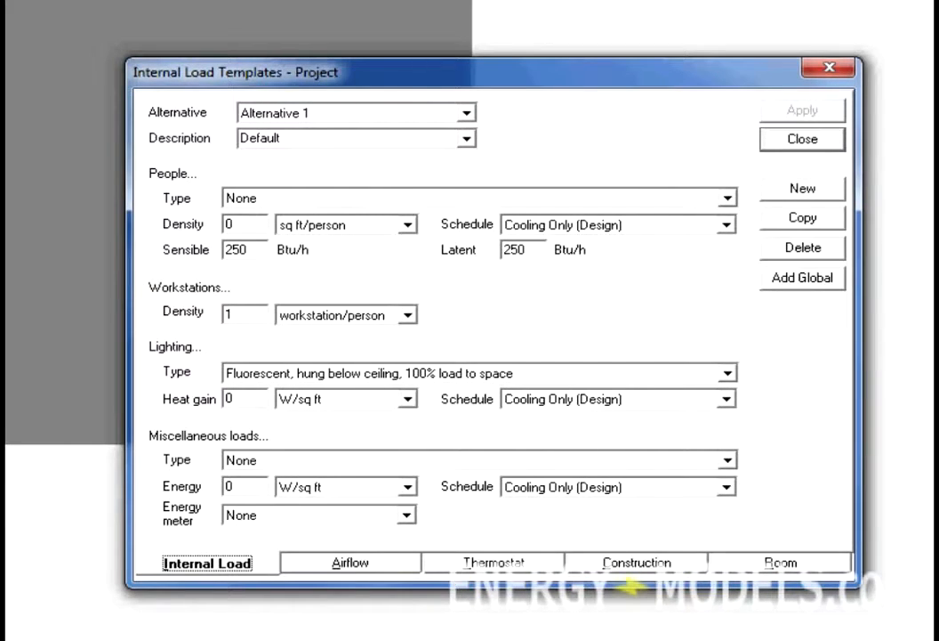
- Review the airflow, thermostat, construction and room settings of the project's Default templates
left_click(349, 562)
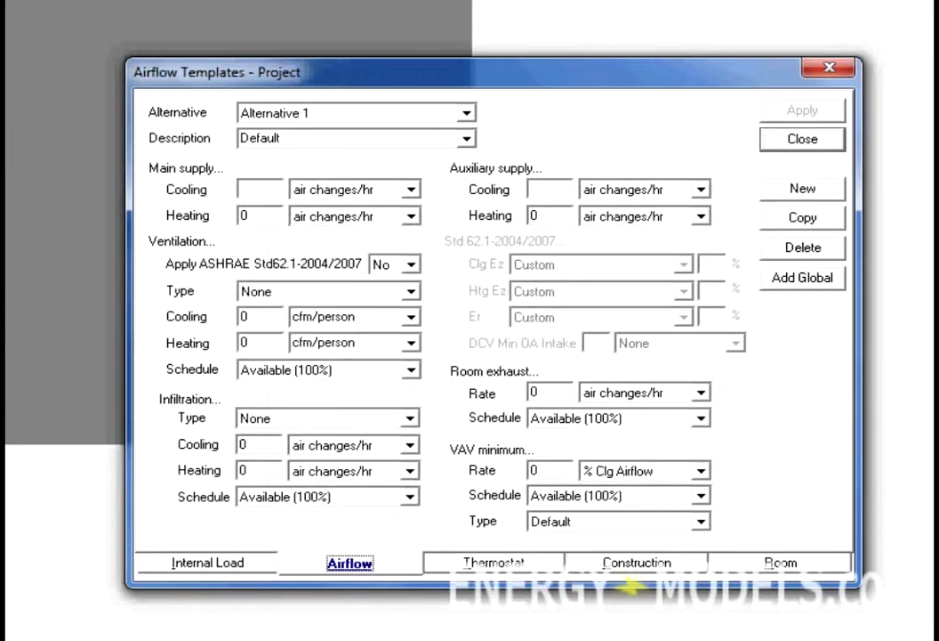
left_click(494, 562)
left_click(637, 562)
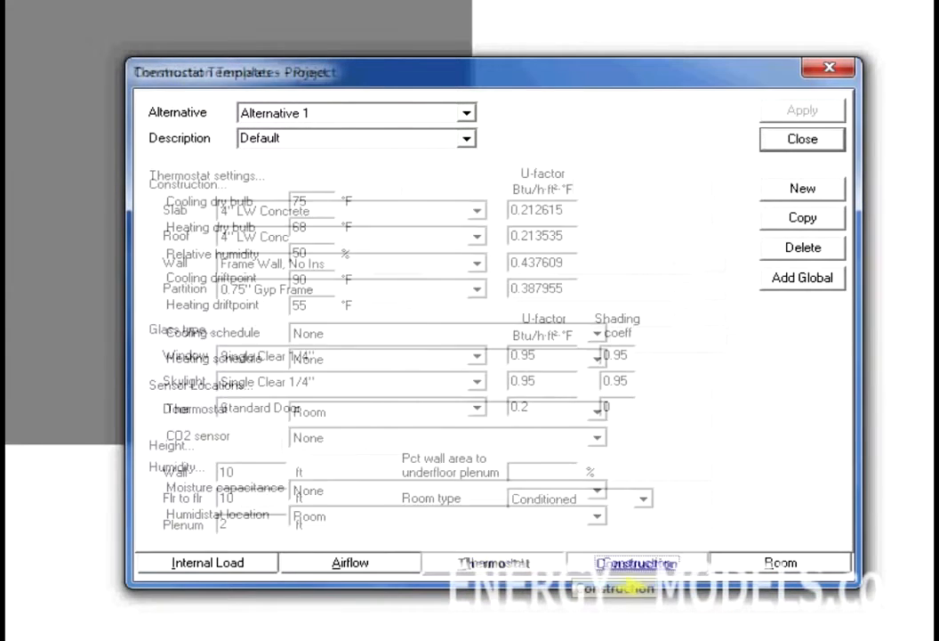
left_click(782, 562)
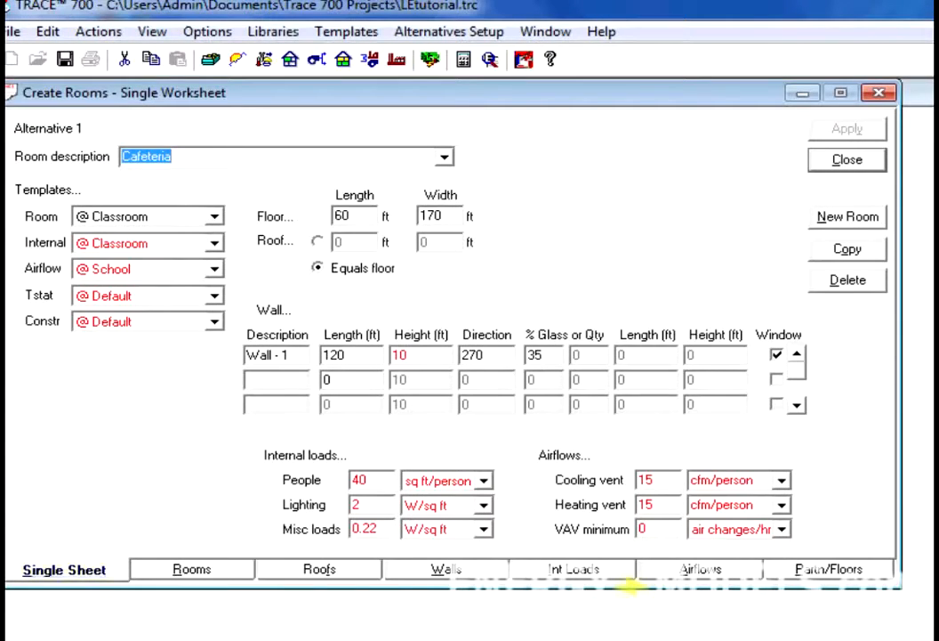
key("Escape")
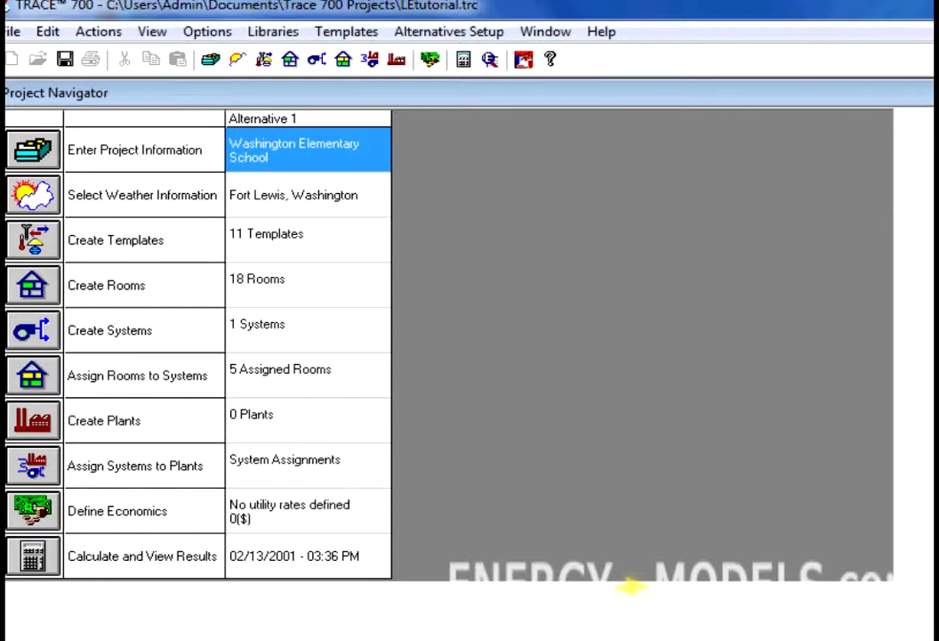
- Look through the constant volume, underfloor air distribution and heating only categories for the VAV - Classrooms system, discarding any selection
double_click(308, 330)
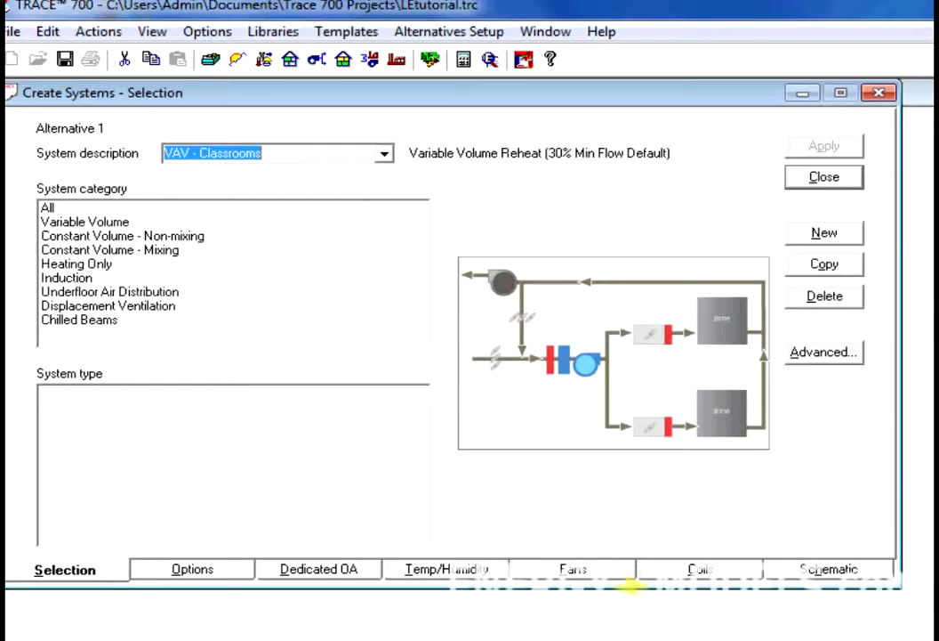
left_click(109, 249)
left_click(109, 292)
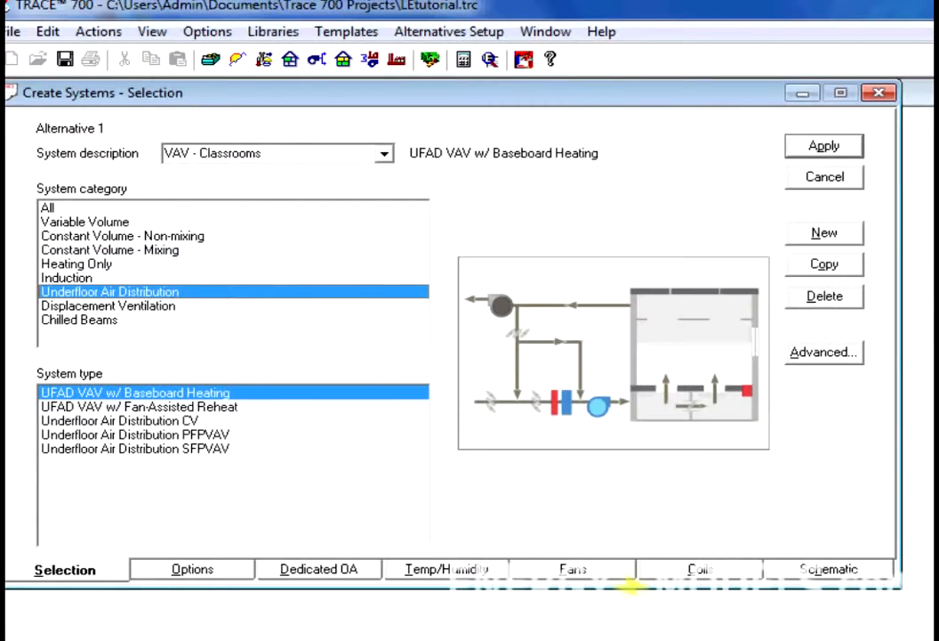
left_click(76, 264)
left_click(122, 236)
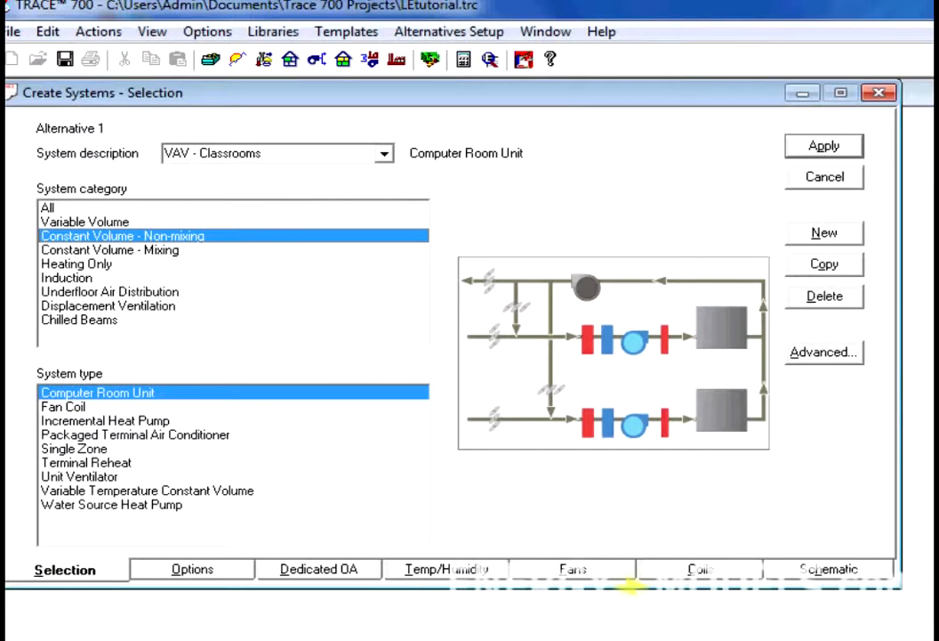
left_click(824, 178)
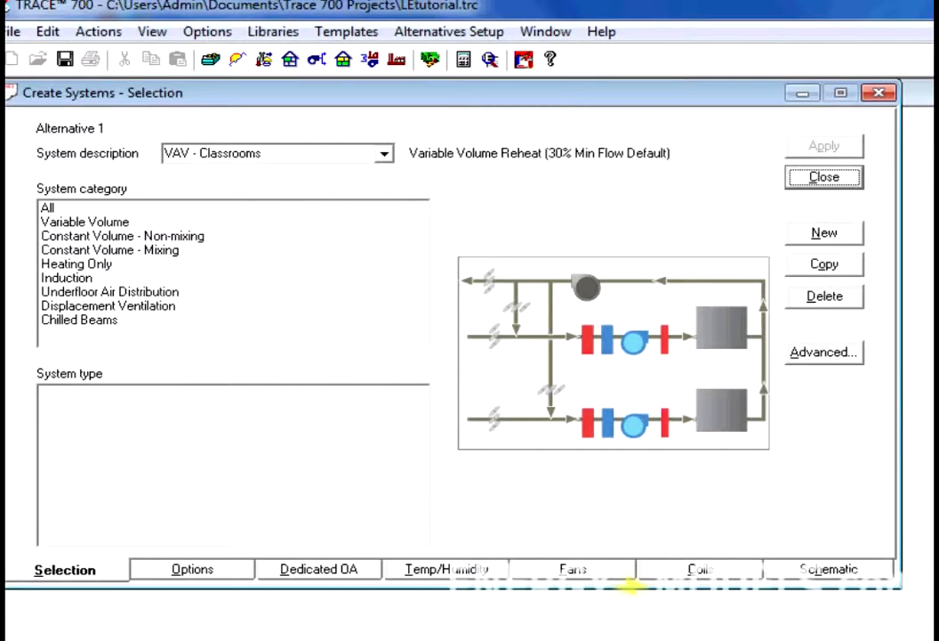
left_click(825, 177)
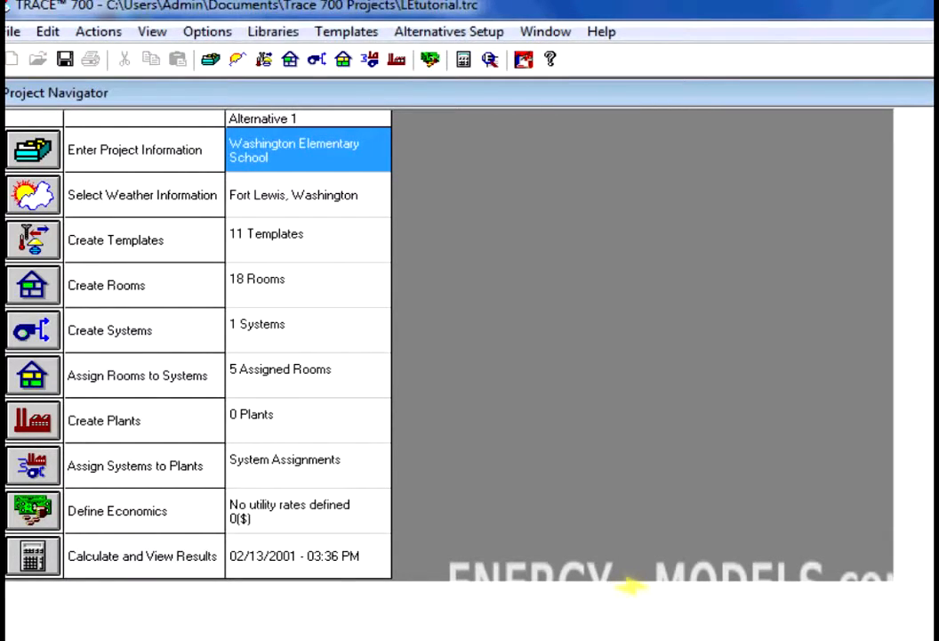
- Assign the Cafeteria and Classroom 101 rooms directly to the VAV - Classrooms system
left_click(33, 376)
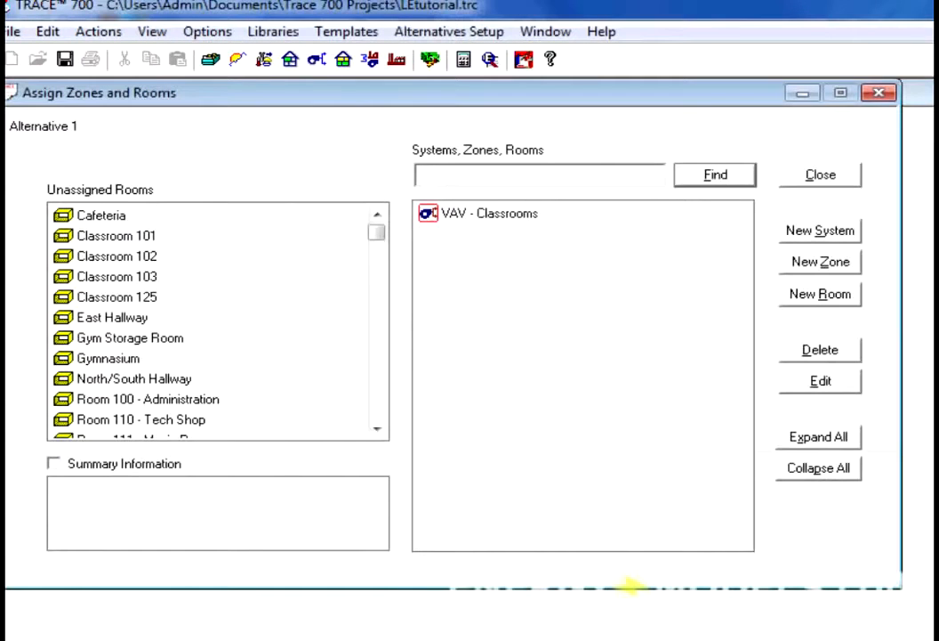
left_click(100, 214)
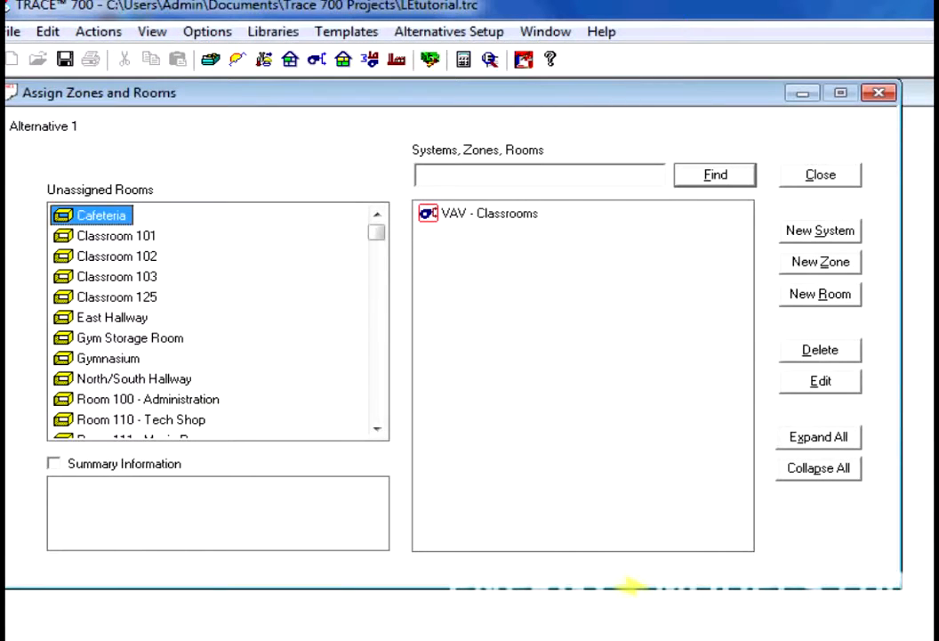
left_click_drag(101, 214, 489, 214)
left_click(116, 214)
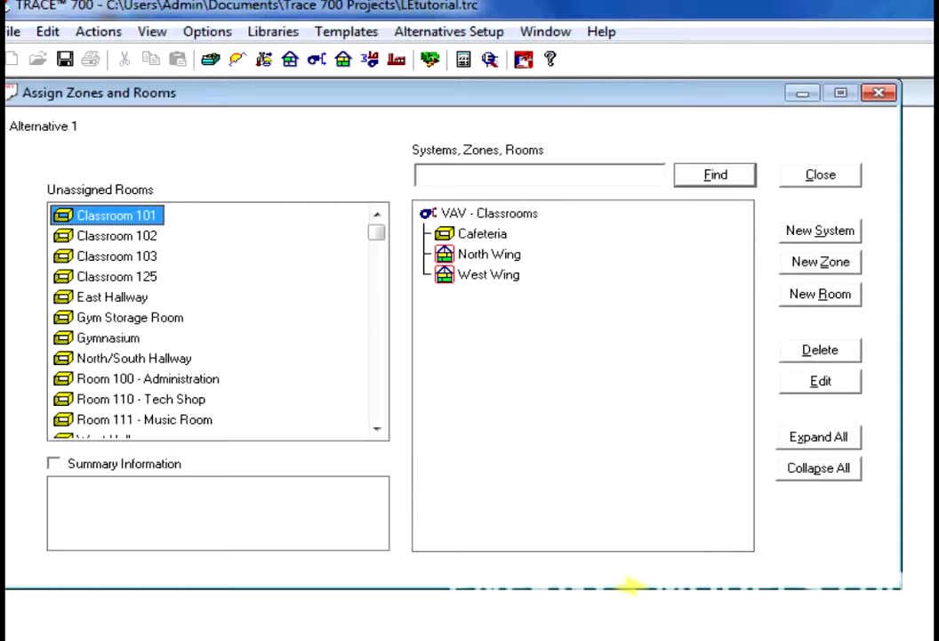
left_click_drag(116, 215, 489, 213)
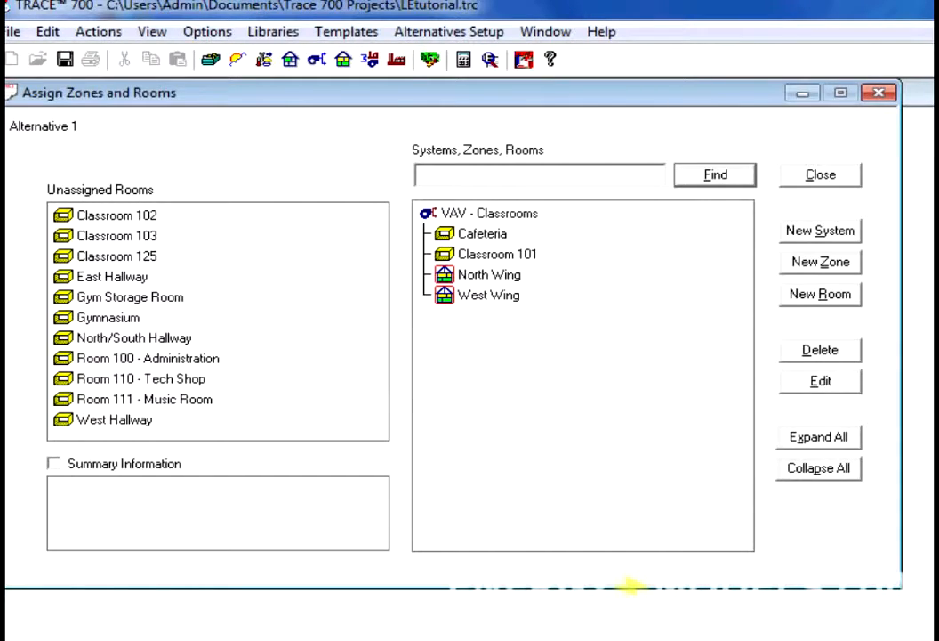
key("alt+c")
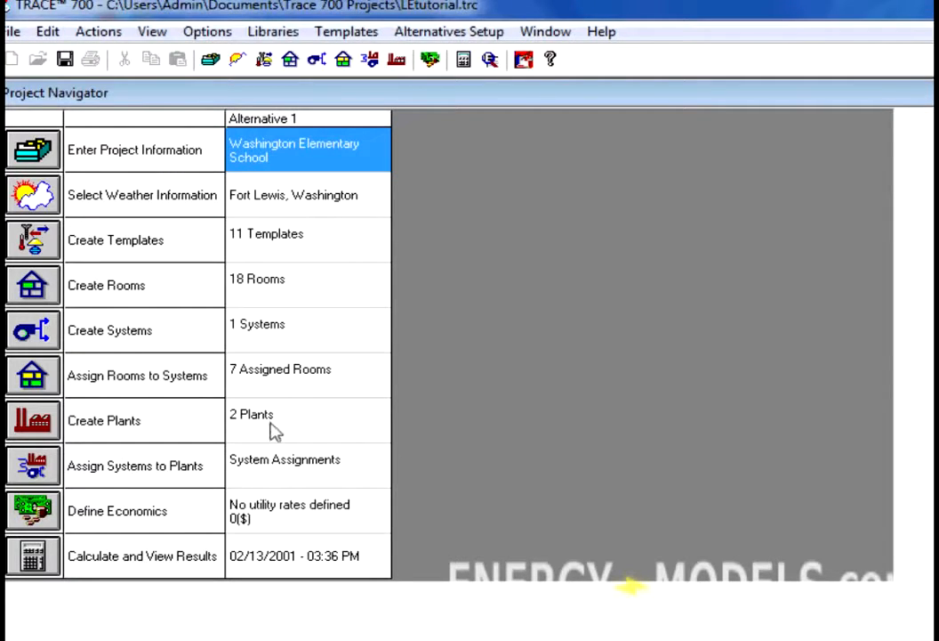
- Review the cooling and heating plant configuration and the assignment of systems to plants
left_click(51, 432)
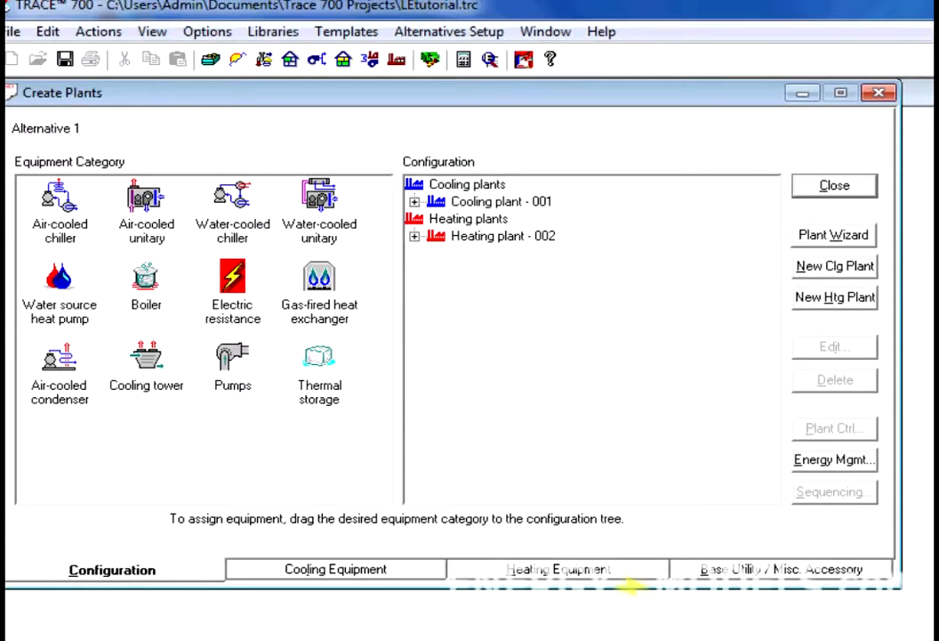
left_click(874, 195)
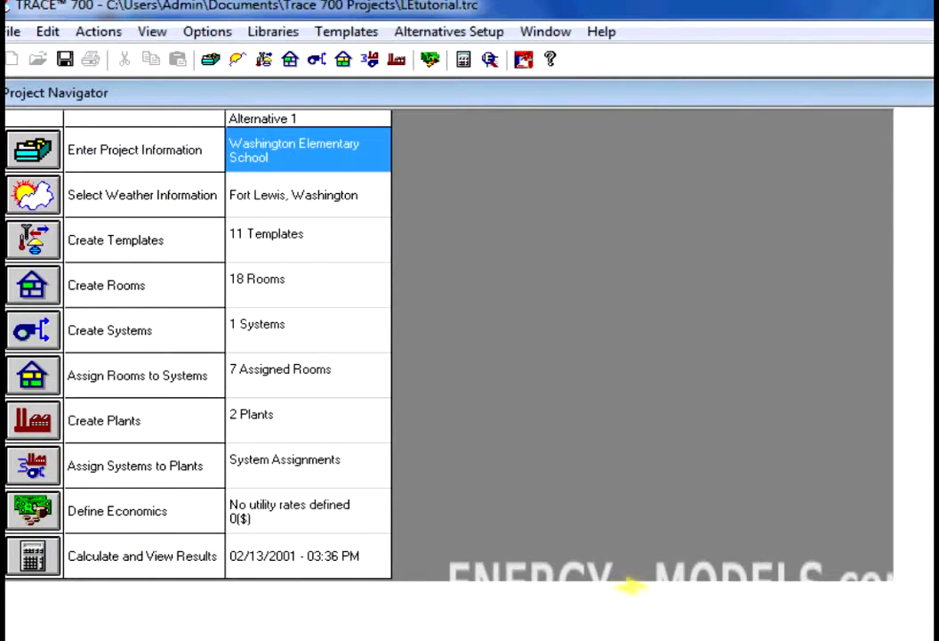
double_click(252, 452)
- Add the utility rate "A sample with all utilities" covering all utilities to Alternative 1's economics and apply it
left_click(33, 510)
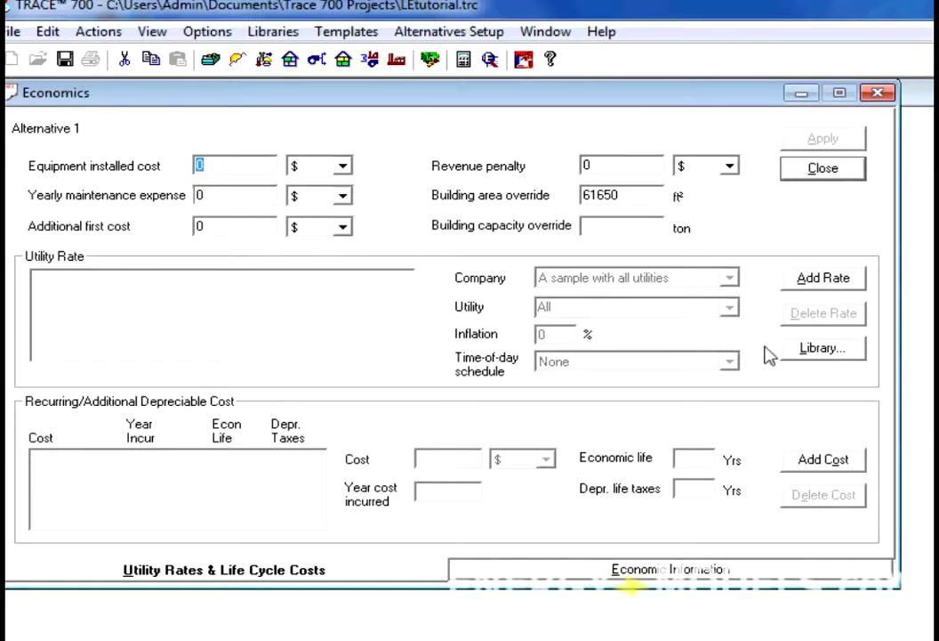
left_click(824, 279)
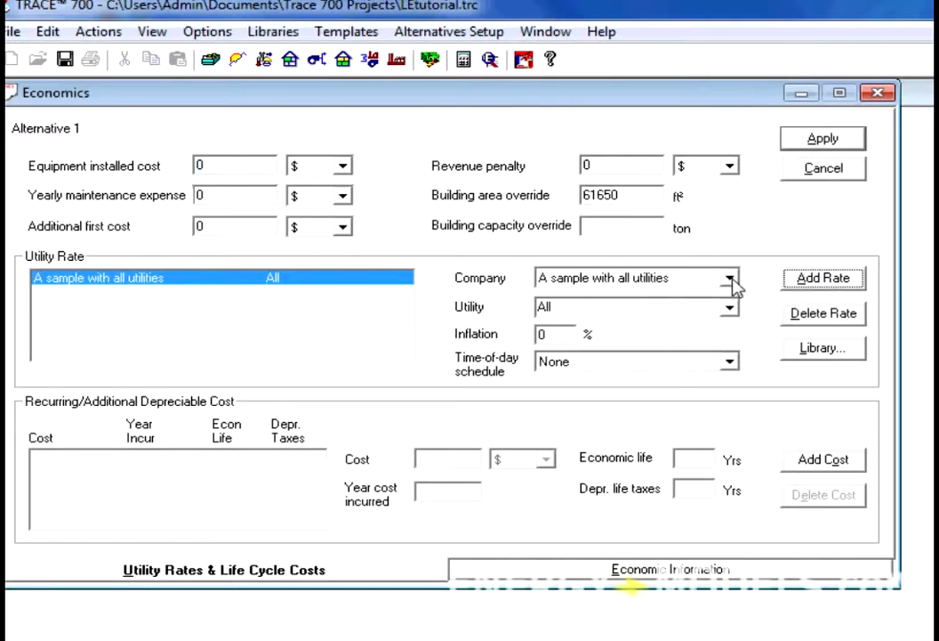
left_click(845, 140)
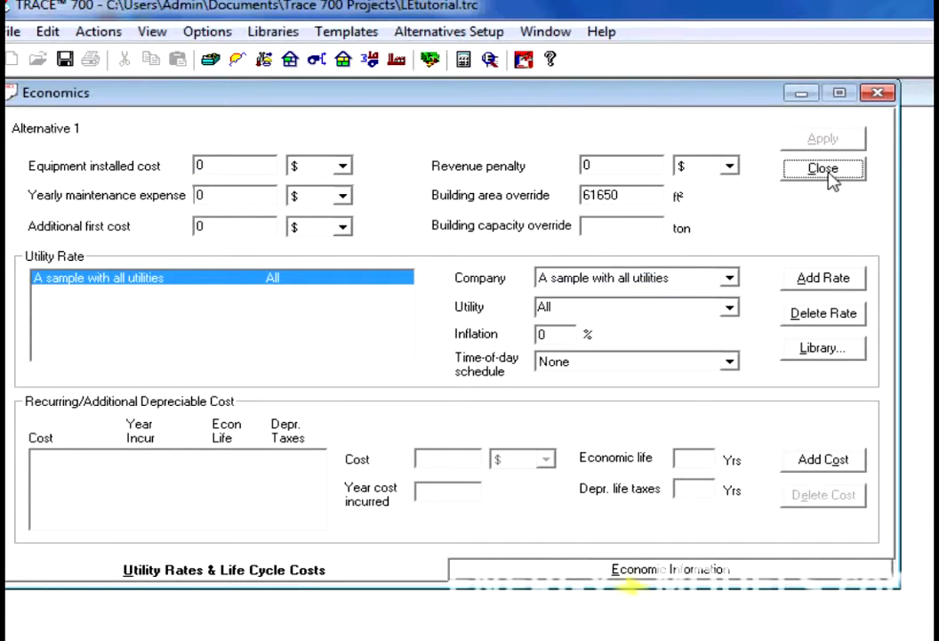
left_click(830, 172)
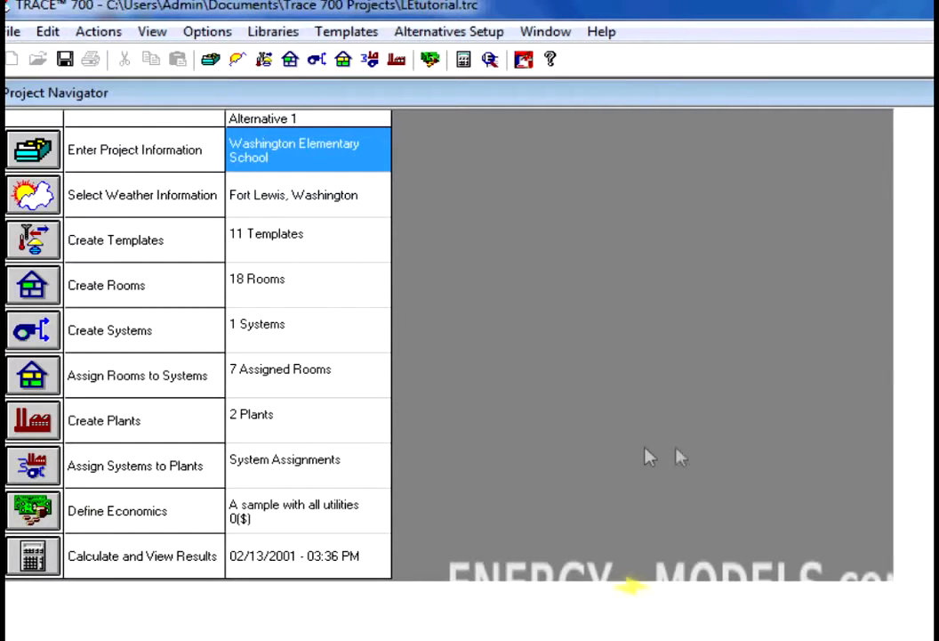
- Include energy and economics with the design and system calculations for Alternative 1, and run the calculations
left_click(36, 556)
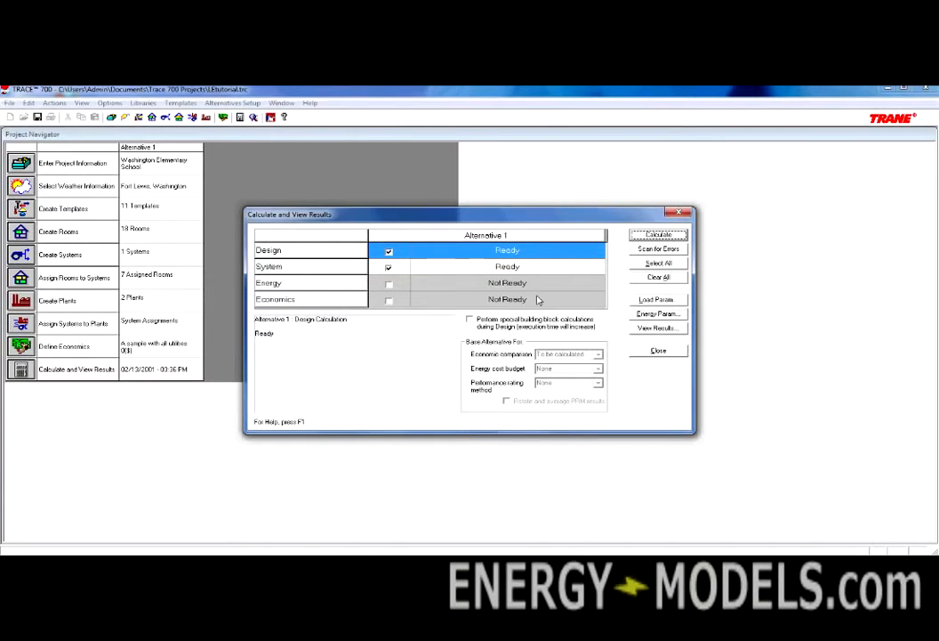
left_click(553, 283)
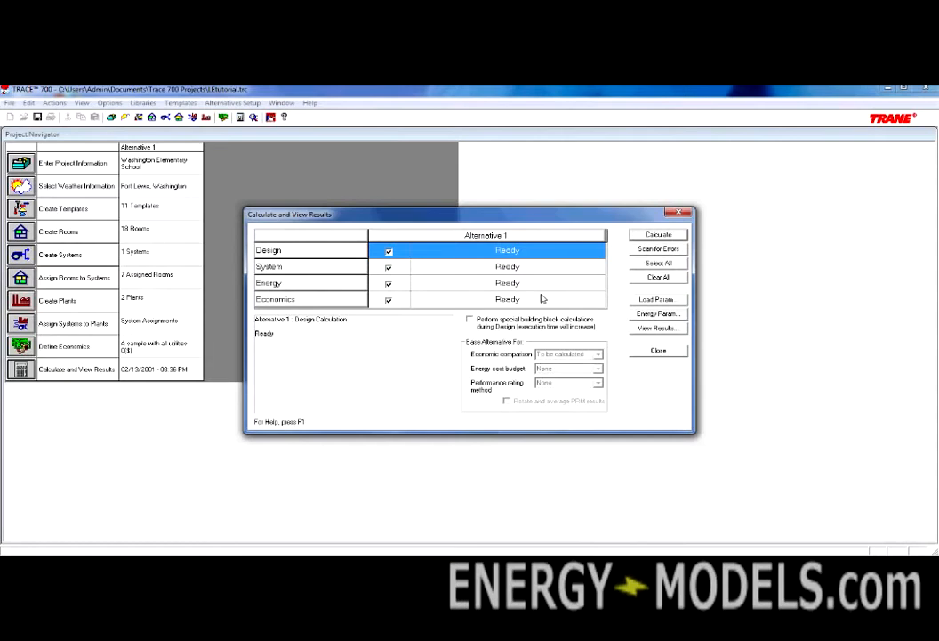
left_click(660, 236)
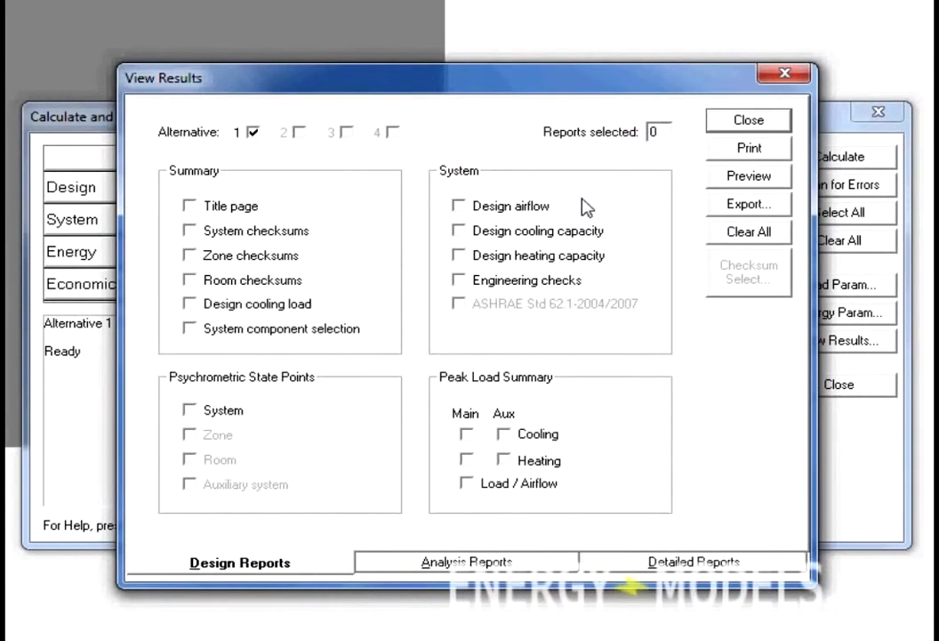